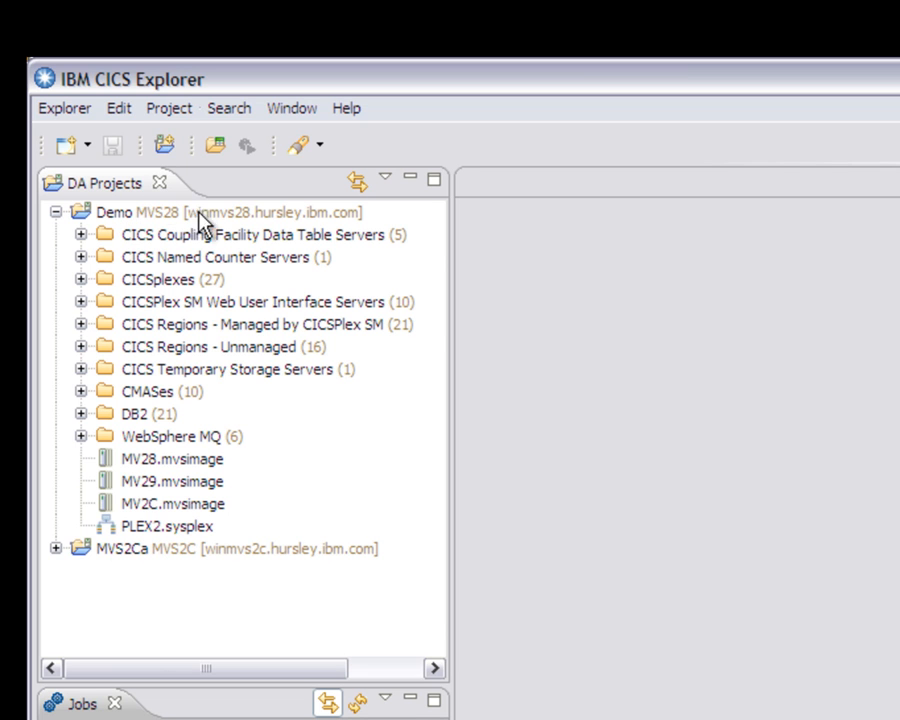
Step: Open the IYCSDEM1 region from the regions managed by CICSPlex SM and launch its Clone CICS Region Wizard
click(81, 324)
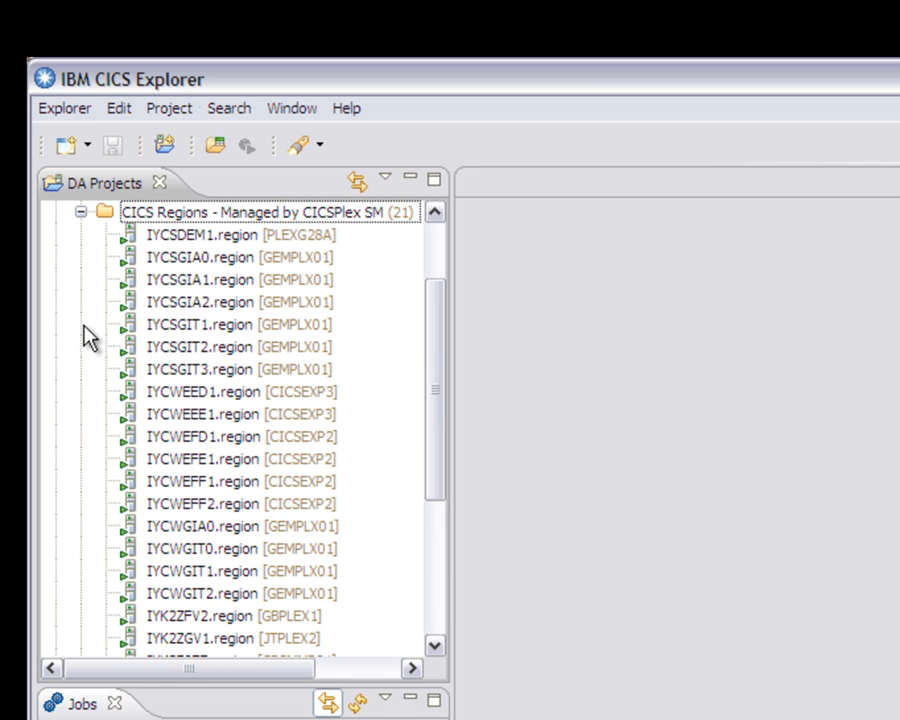
double_click(176, 237)
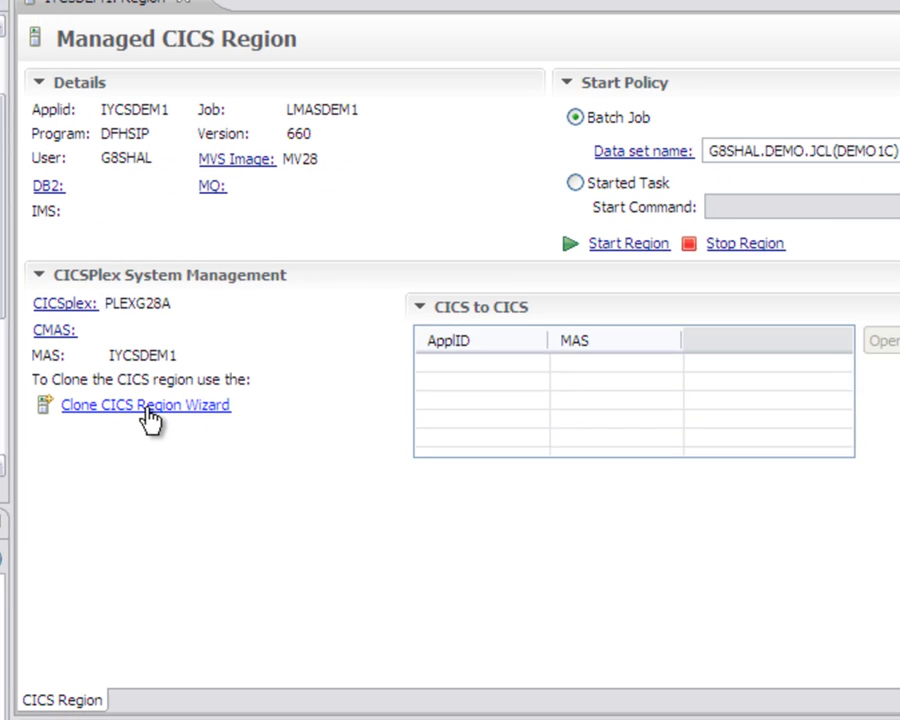
click(305, 265)
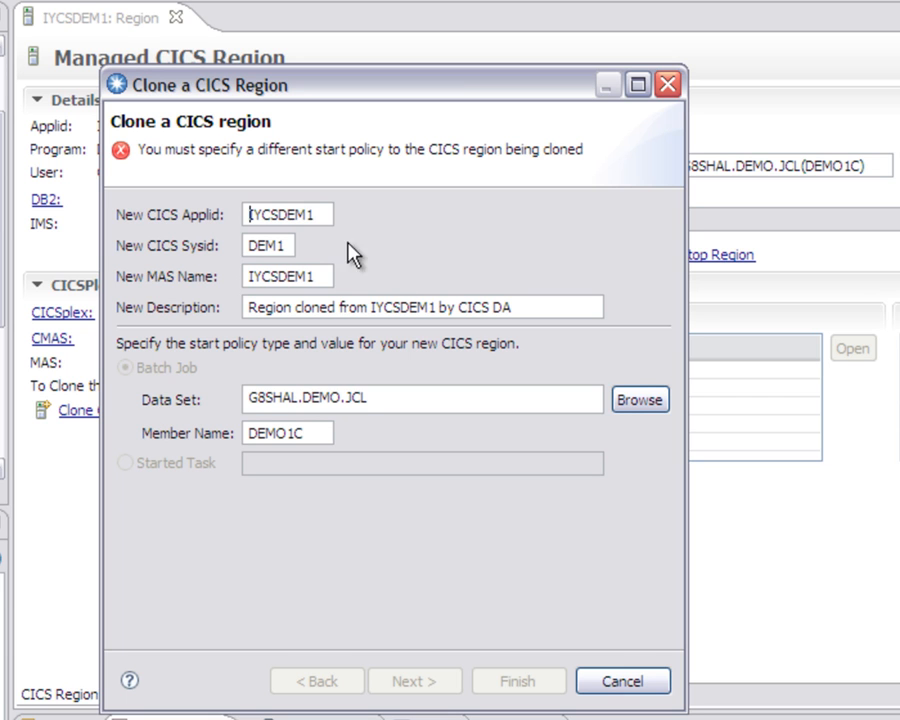
Step: Set the new CICS Applid to IYCSDEMY, the Sysid to DEMY and the MAS name to IYCSDEMY
click(326, 212)
key(BackSpace)
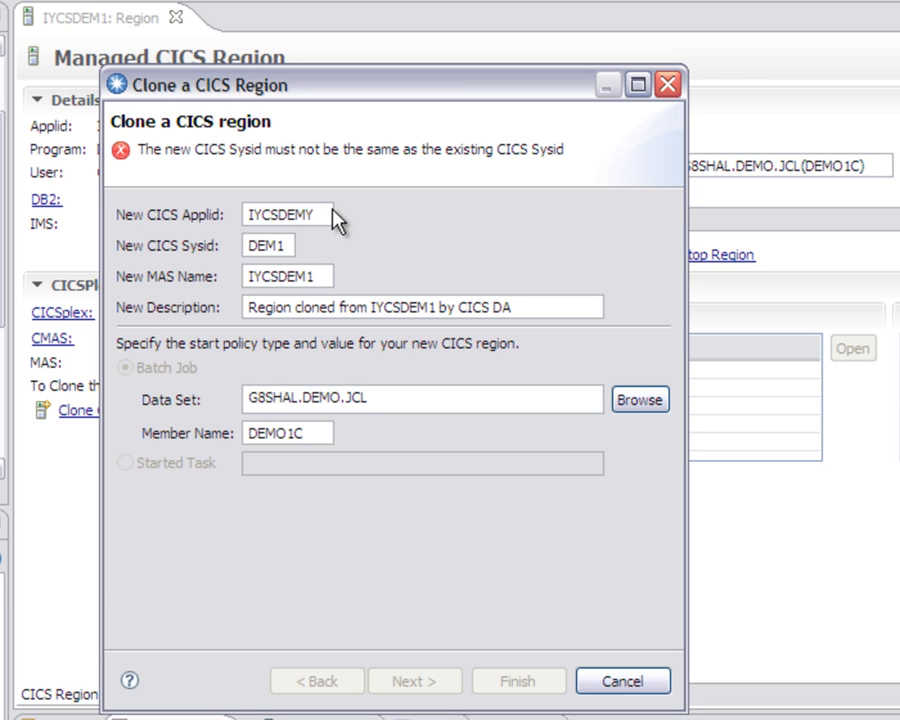
click(284, 245)
key(BackSpace)
text(Y)
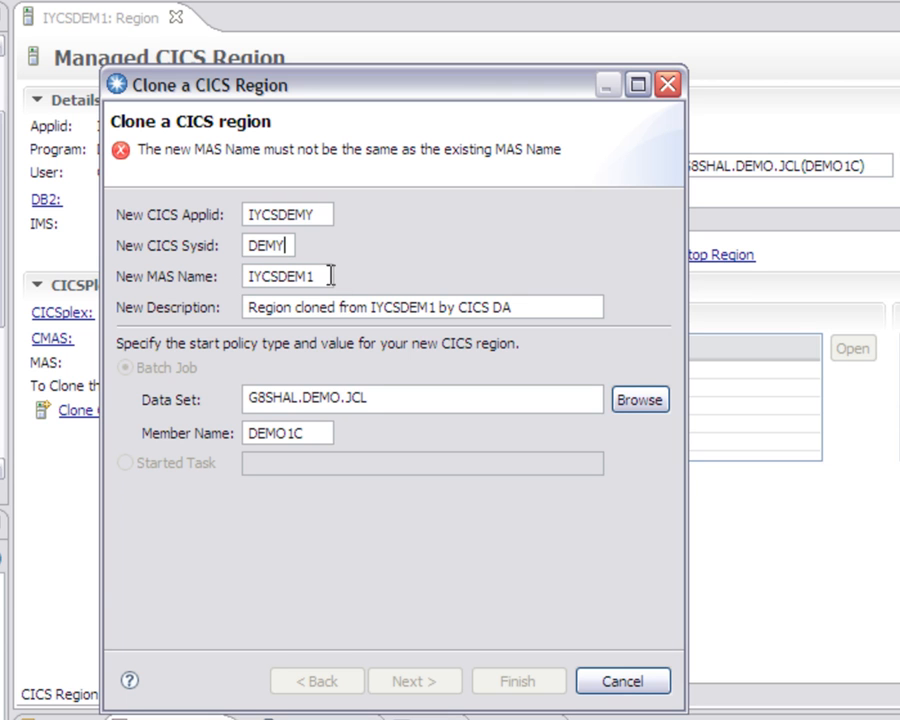
click(320, 277)
key(BackSpace)
text(Y)
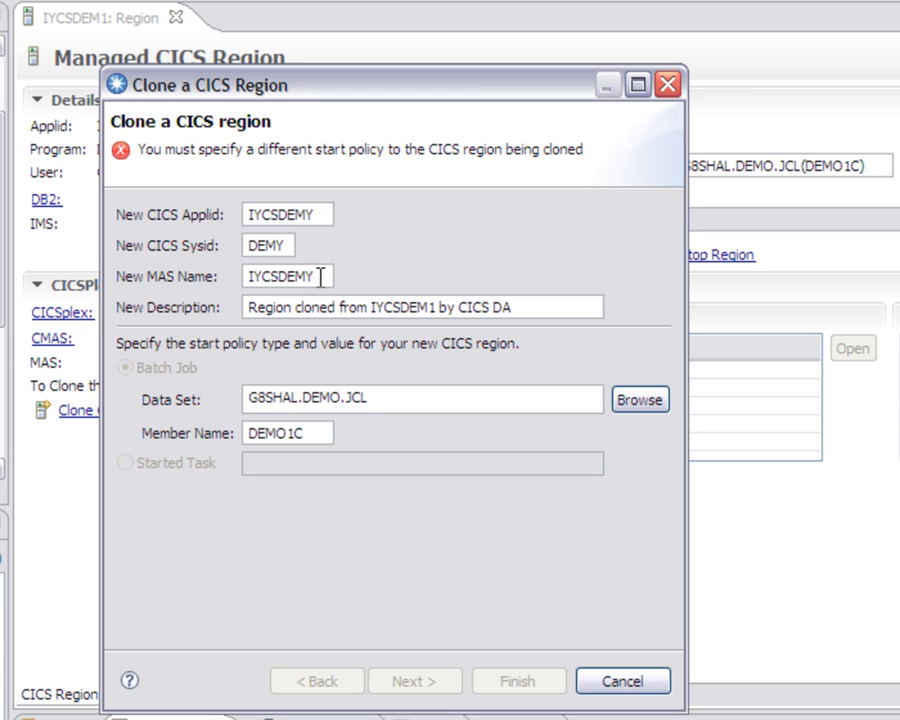
Step: Set the batch job member name to DEMO1CY and advance to the data set values, widening the dialog to show full names
click(312, 433)
text(Y)
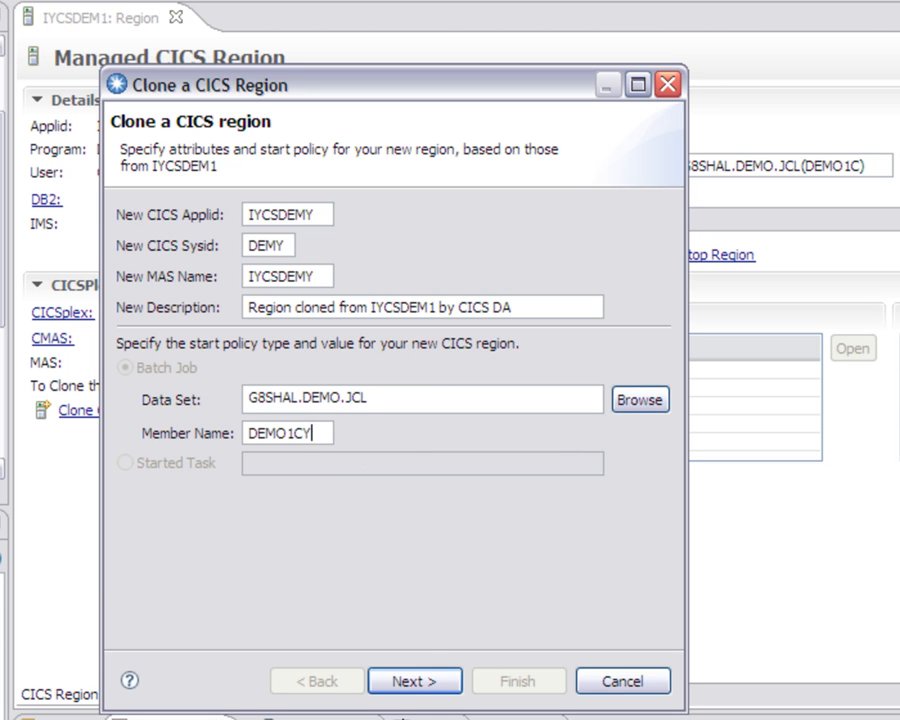
click(423, 687)
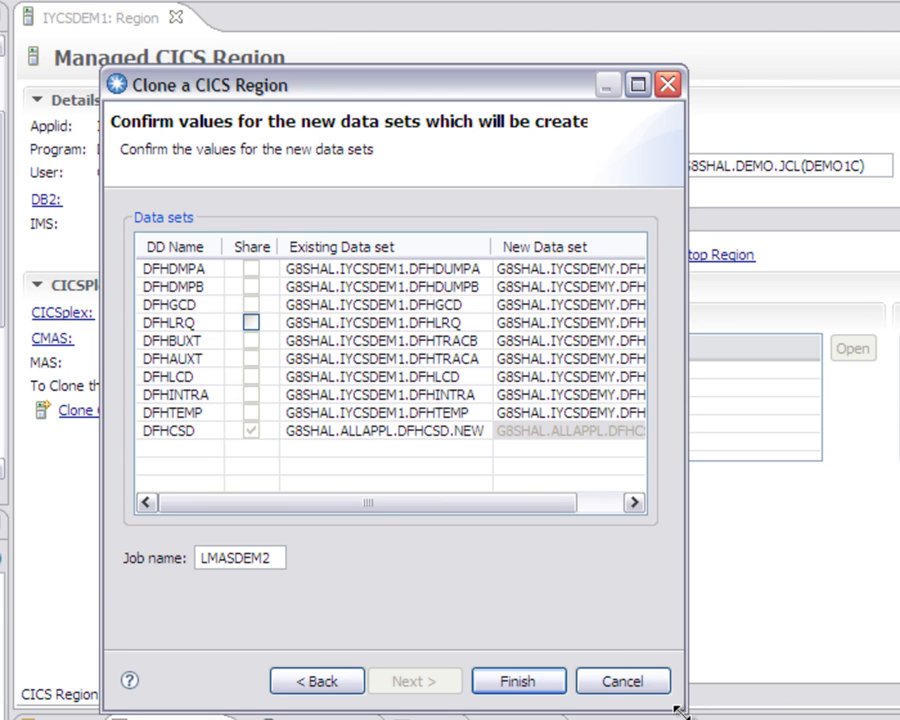
drag(685, 710, 864, 708)
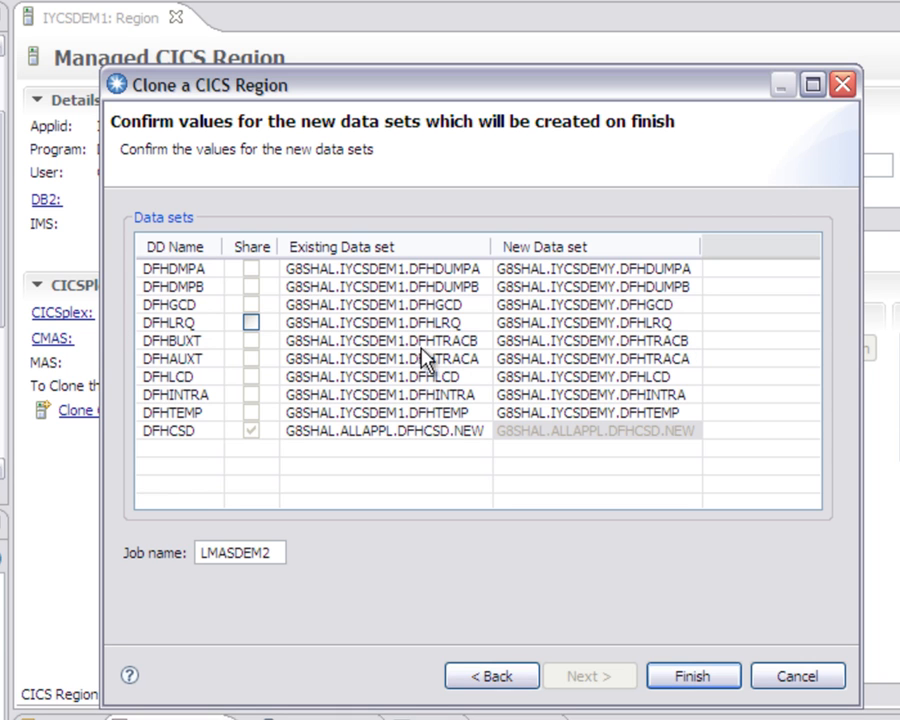
Step: Try sharing the existing DFHLRQ data set with the new region, and revert it to unshared
click(250, 322)
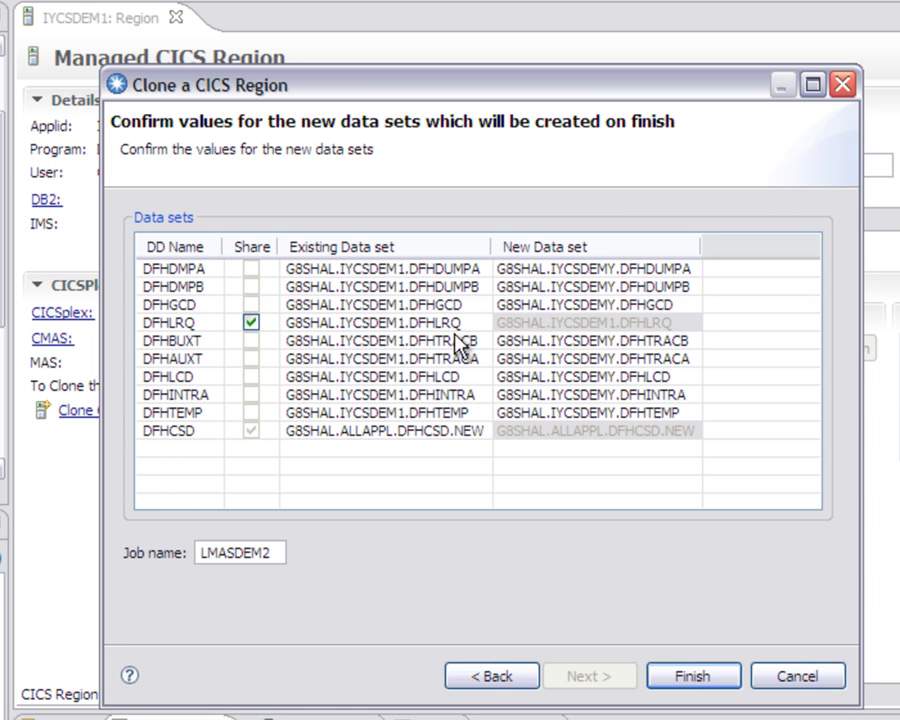
click(251, 324)
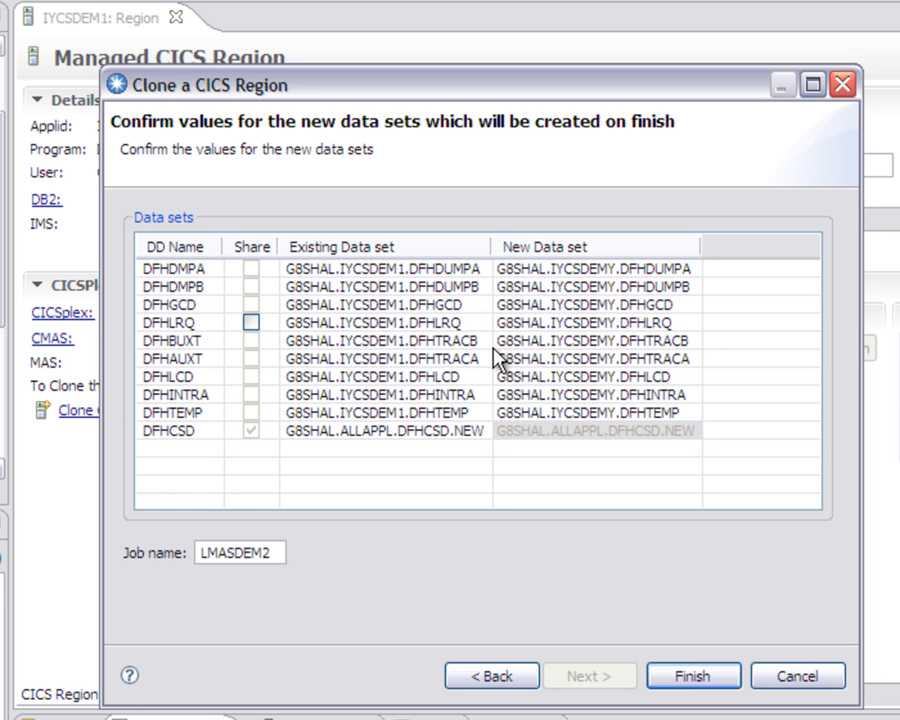
click(253, 381)
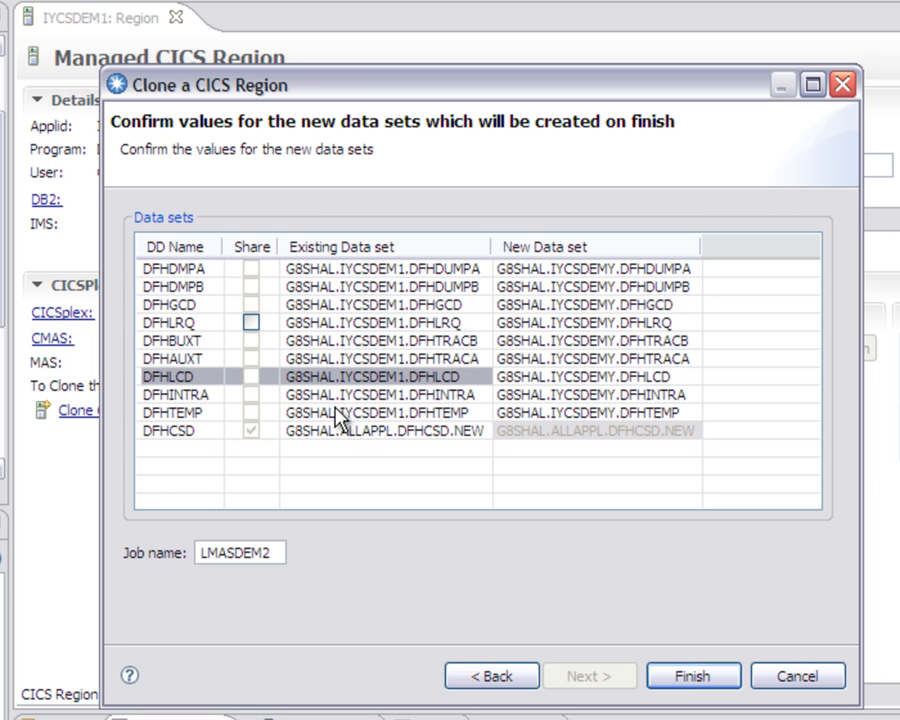
Step: Change the new DFHDMPA data set name to G8SHAL.IYCStest.DFHDUMPA
click(565, 270)
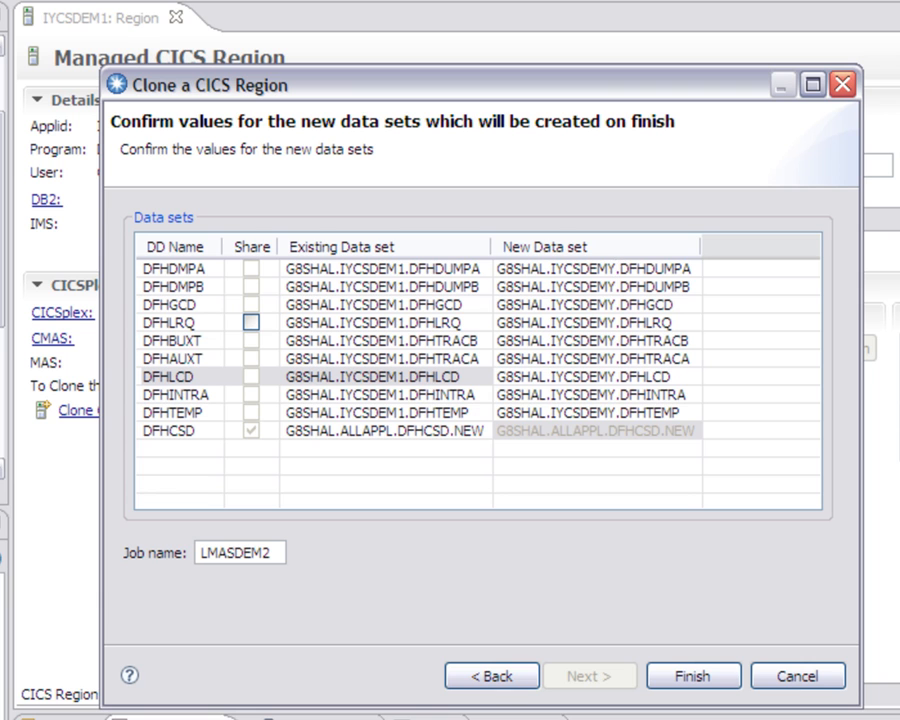
click(617, 268)
key(BackSpace)
key(BackSpace)
key(BackSpace)
key(BackSpace)
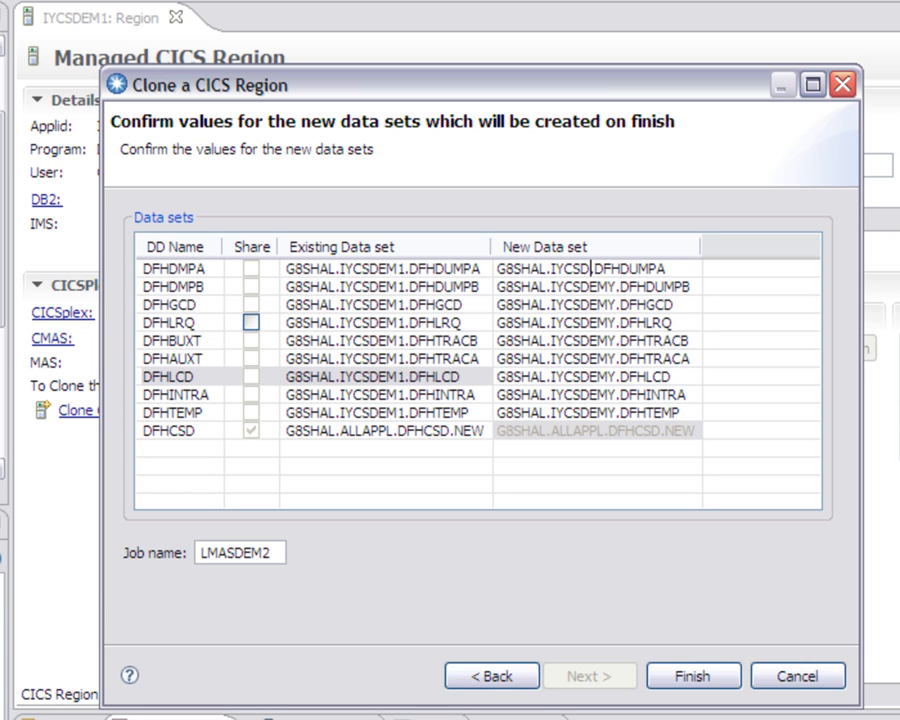
text(test)
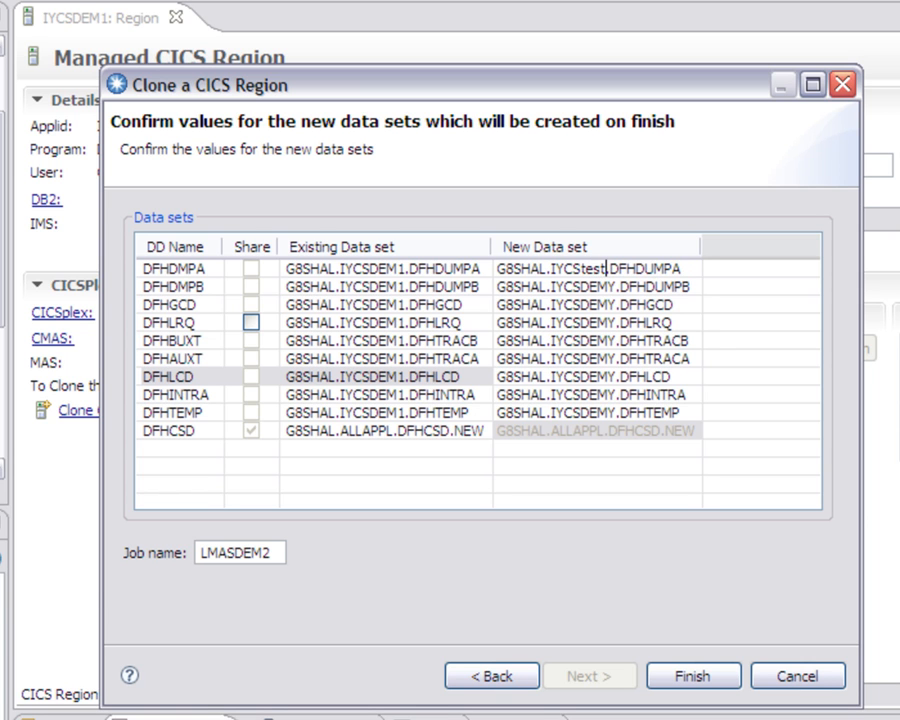
Step: Restore the new DFHDMPA data set name to G8SHAL.IYCSDEMY.DFHDUMPA
key(BackSpace)
key(BackSpace)
key(BackSpace)
key(BackSpace)
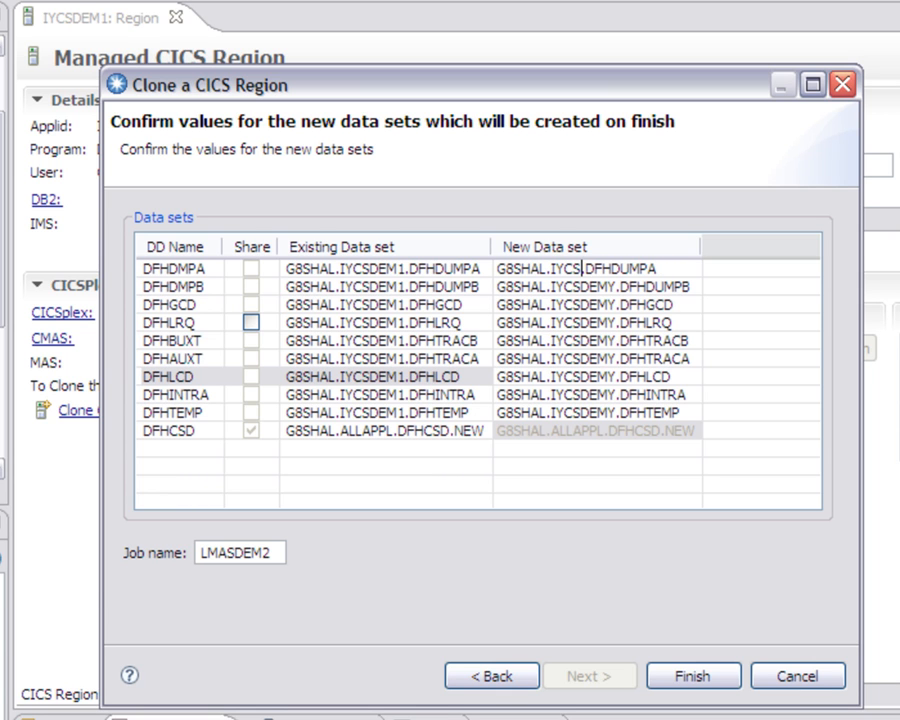
text(DEMY)
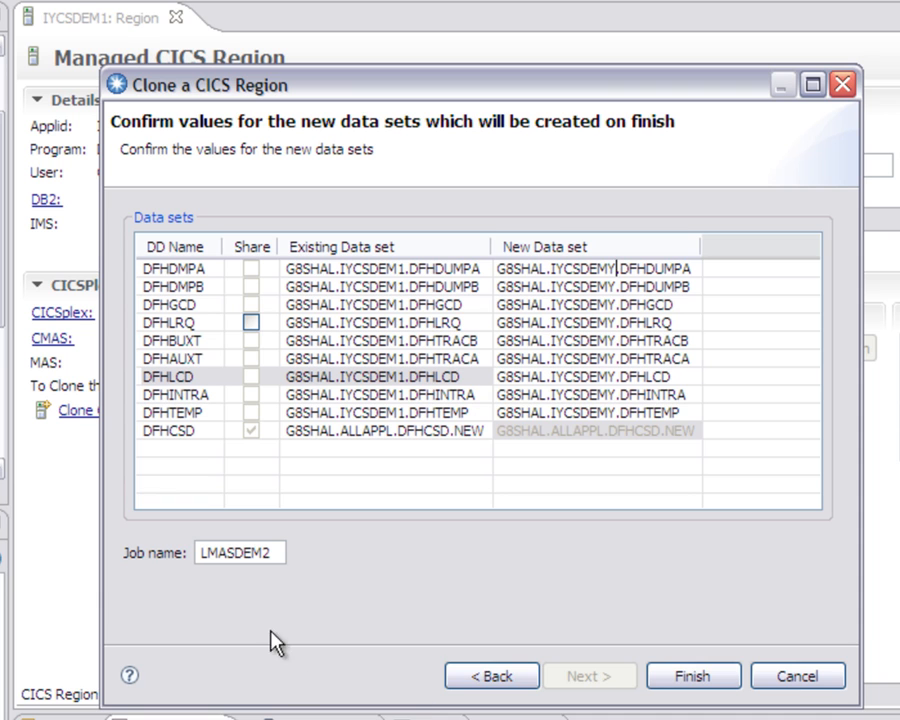
Step: Set the job name to LMASDEMY and finish the wizard to clone the region
click(270, 552)
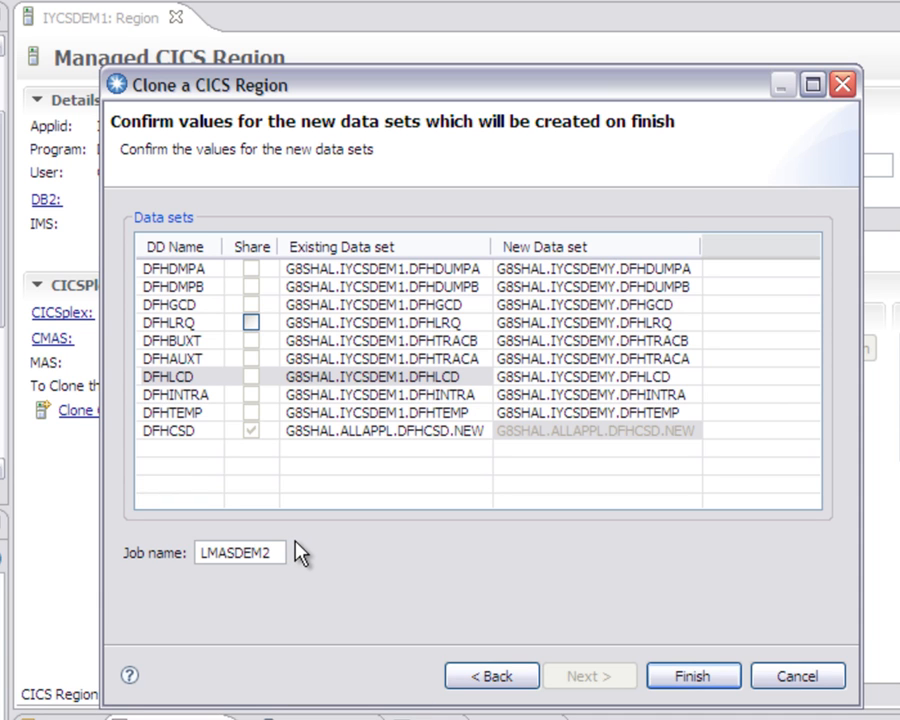
key(BackSpace)
text(Y)
click(699, 680)
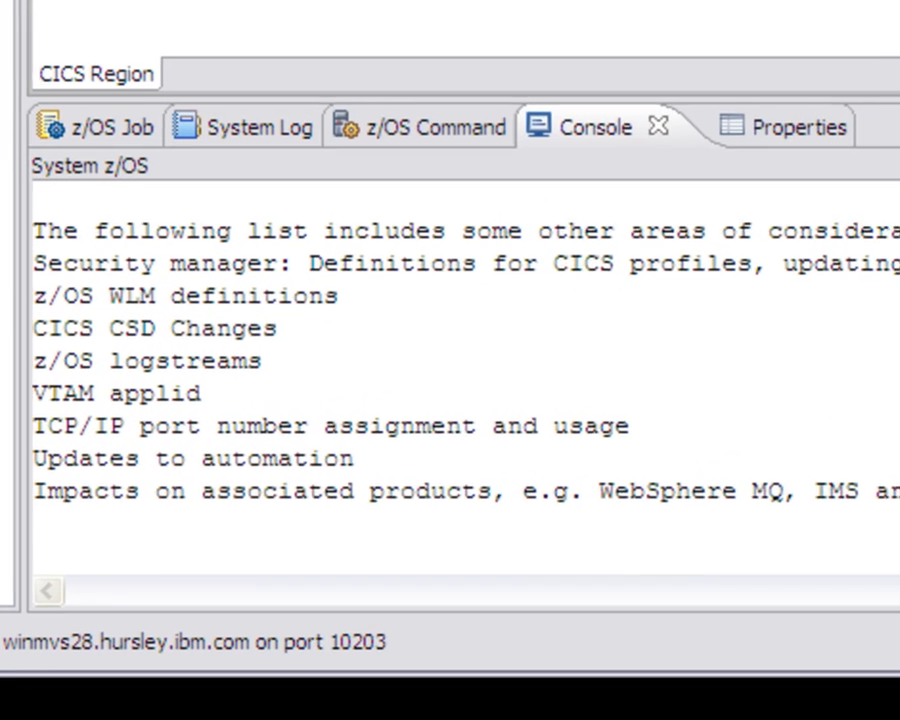
Step: Review the console's cloning report, covering allocated data sets, CICSPlex SM groups, new JCL, updated overrides and remaining considerations
scroll(462, 378, up, 6)
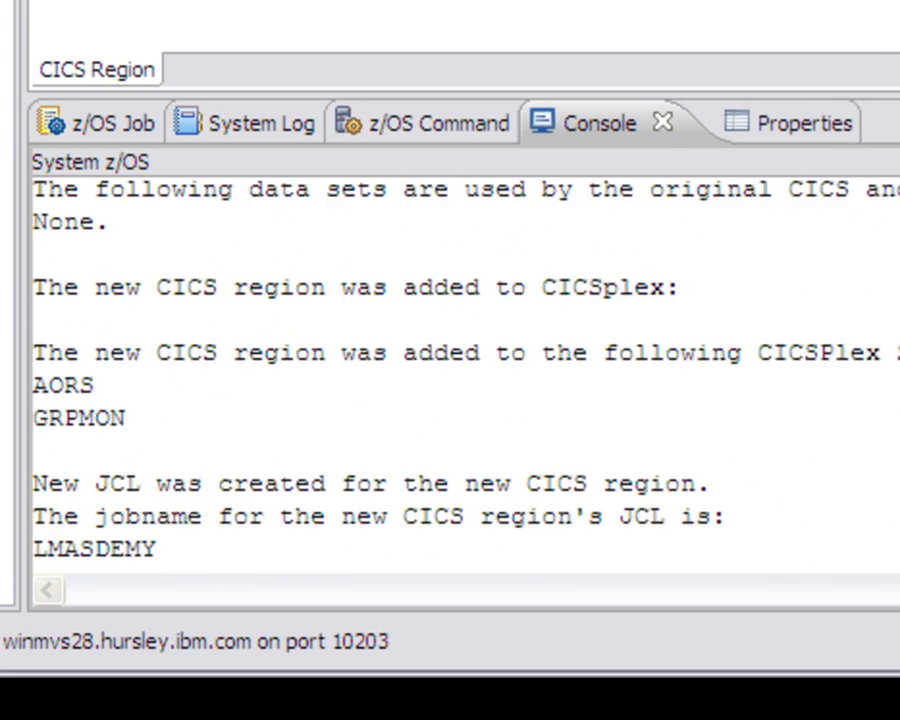
scroll(462, 378, up, 10)
scroll(462, 378, down, 2)
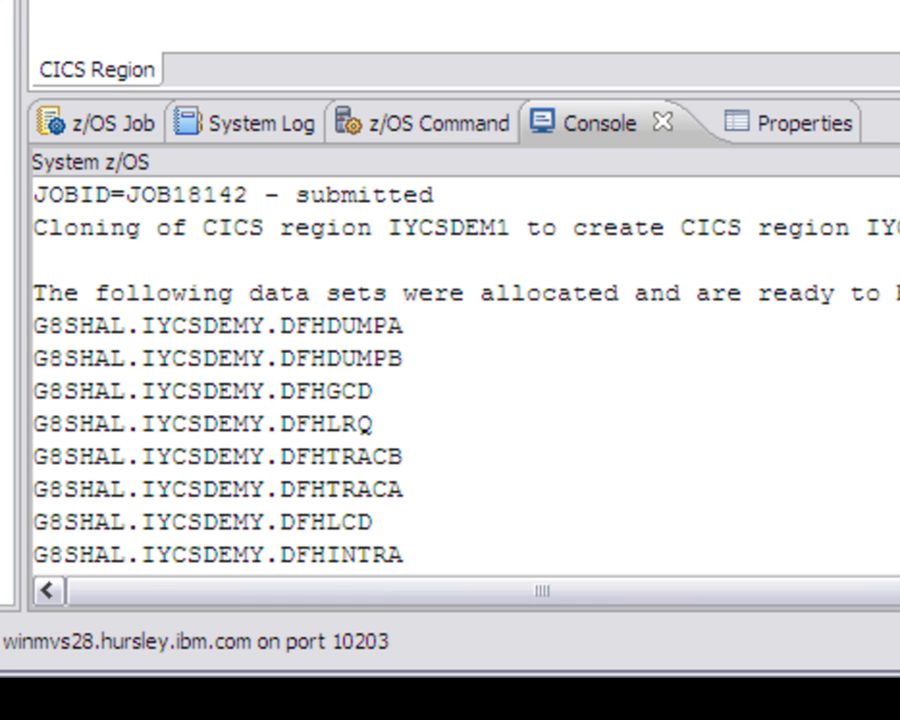
scroll(466, 375, down, 1)
scroll(466, 375, up, 1)
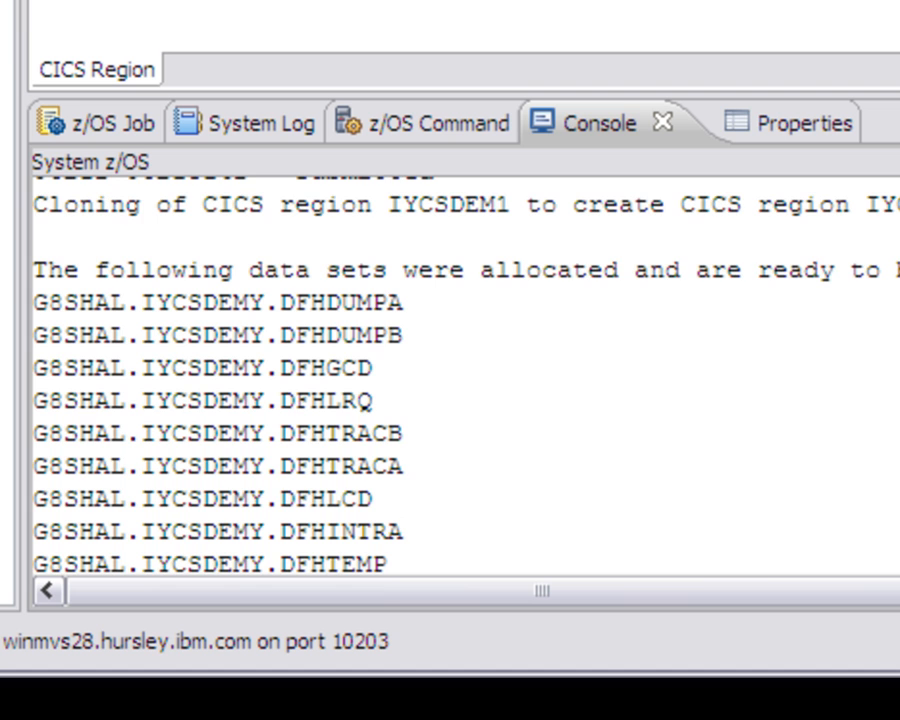
scroll(466, 375, down, 3)
scroll(466, 375, down, 3)
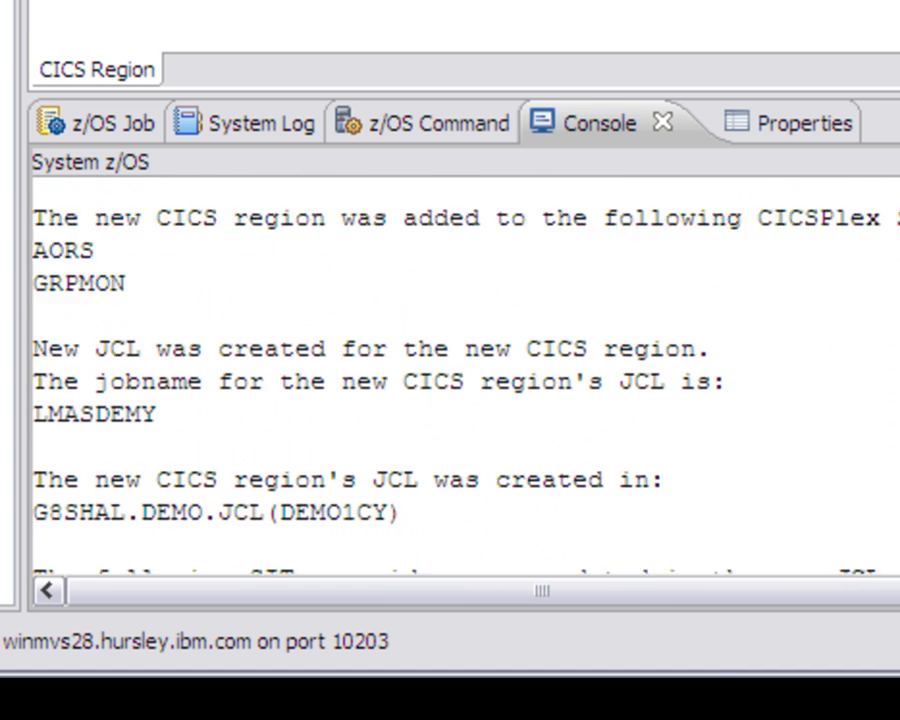
scroll(466, 375, down, 1)
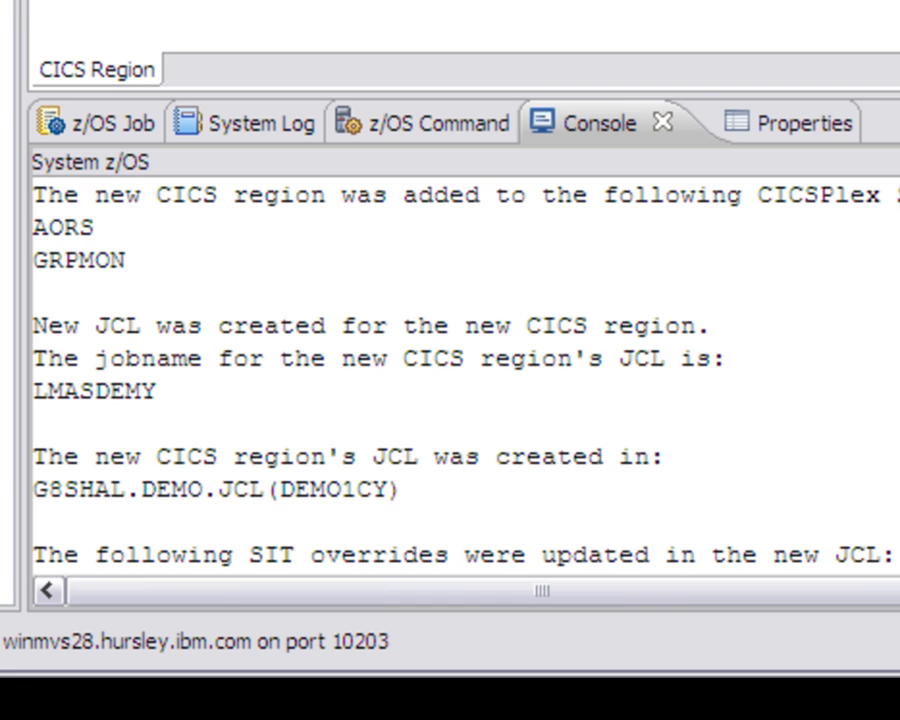
scroll(466, 375, down, 1)
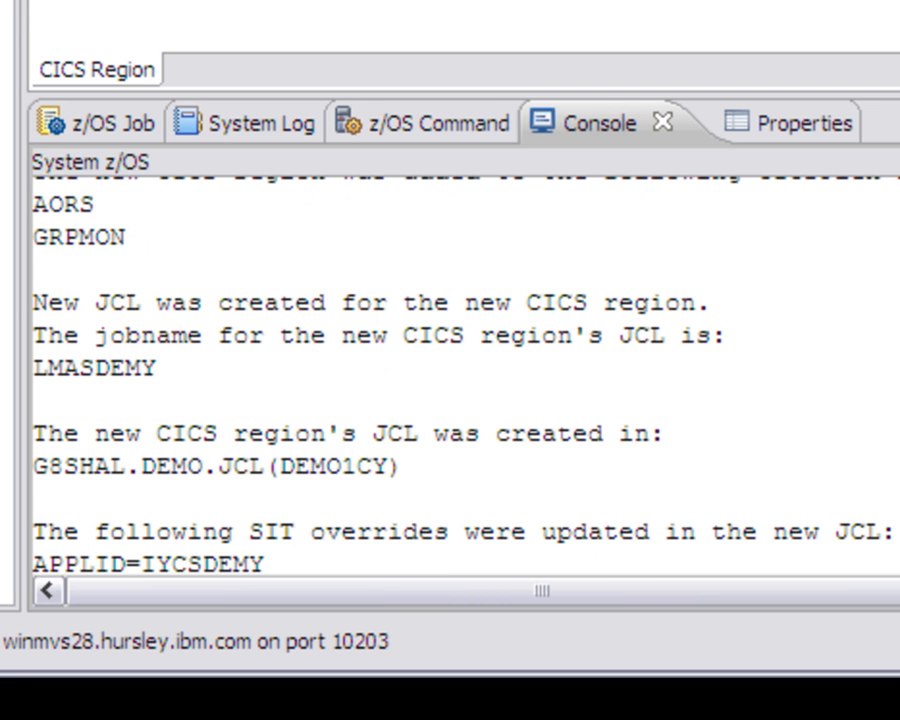
scroll(466, 375, down, 6)
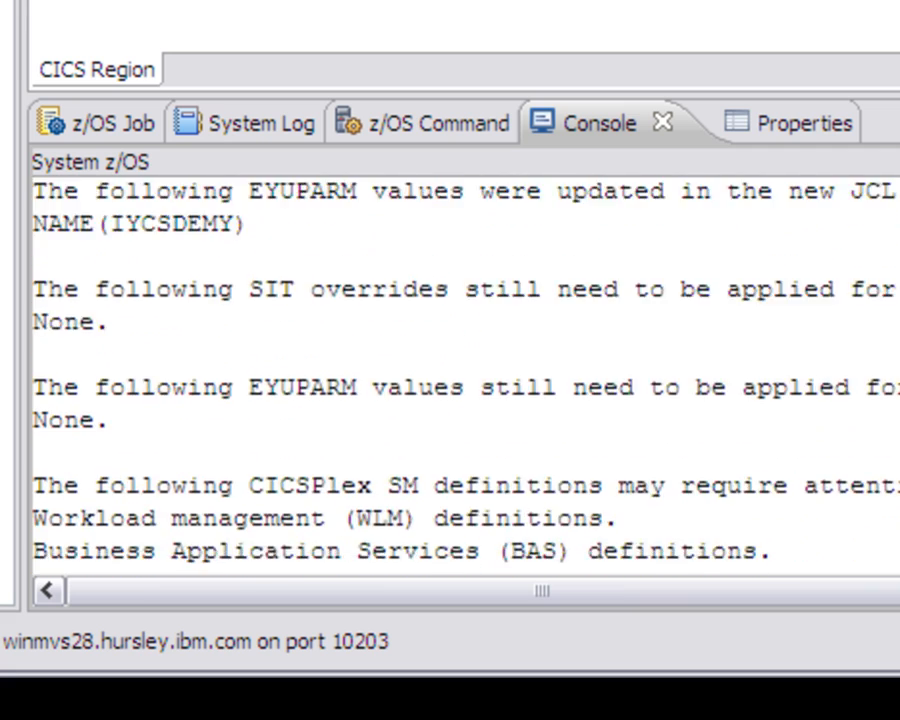
scroll(466, 375, down, 2)
scroll(466, 375, up, 3)
scroll(466, 375, down, 2)
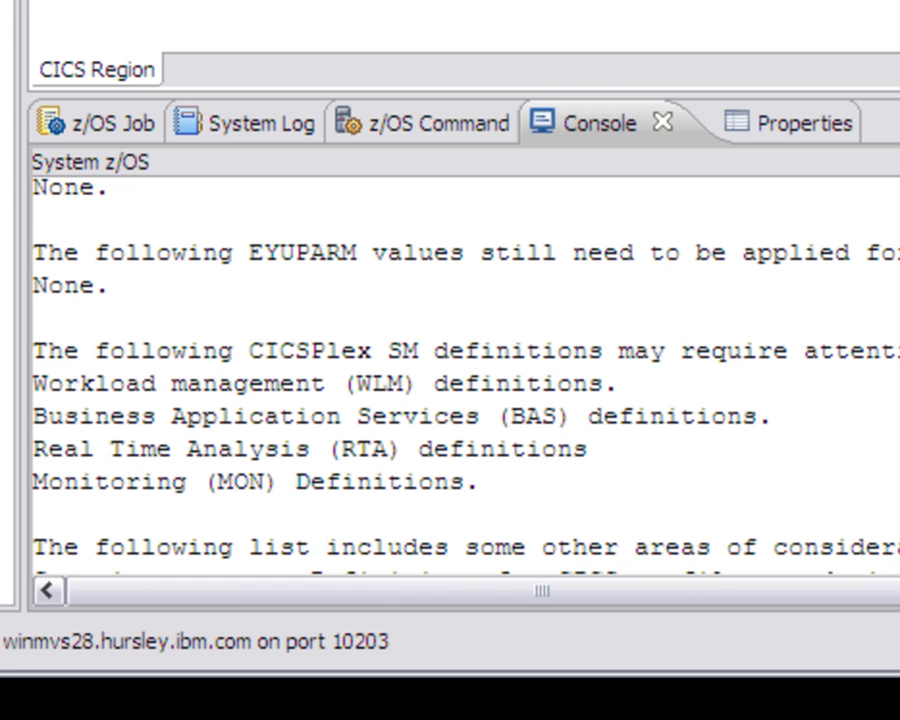
scroll(466, 375, down, 1)
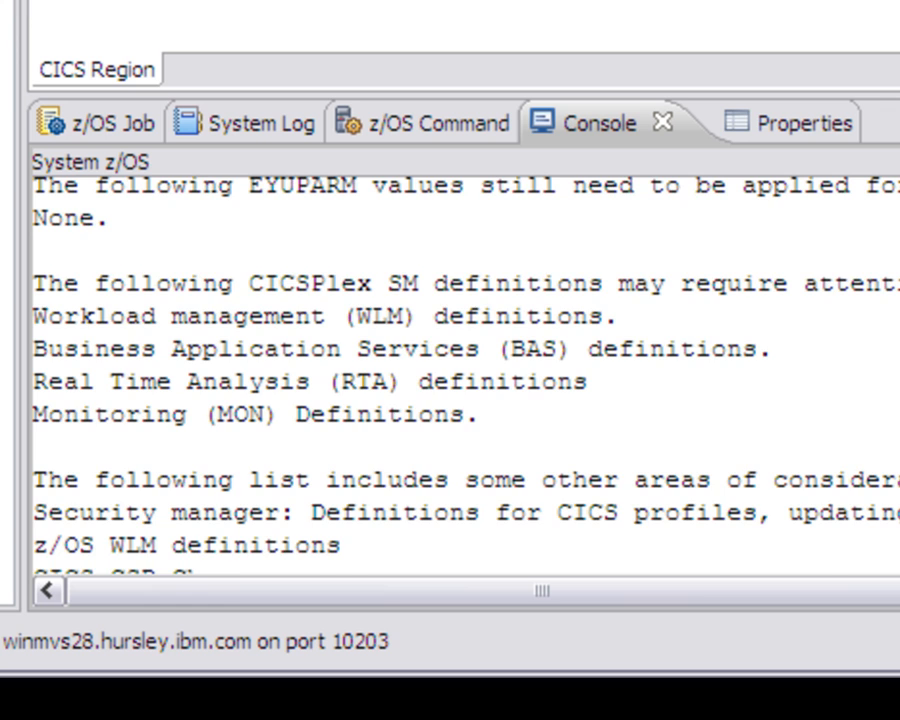
scroll(466, 375, up, 1)
scroll(466, 375, down, 3)
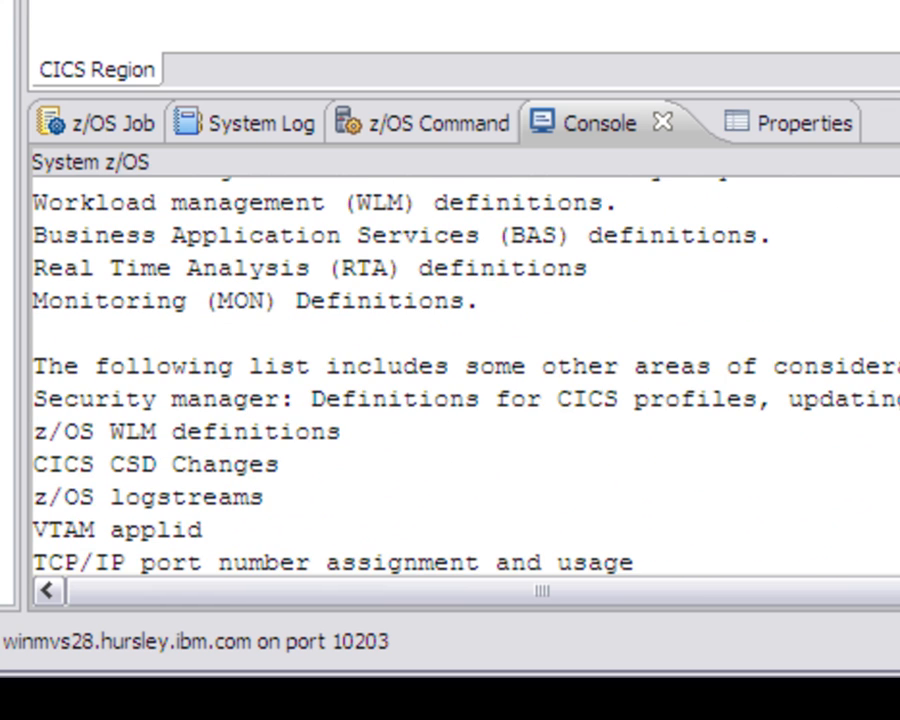
scroll(466, 375, down, 2)
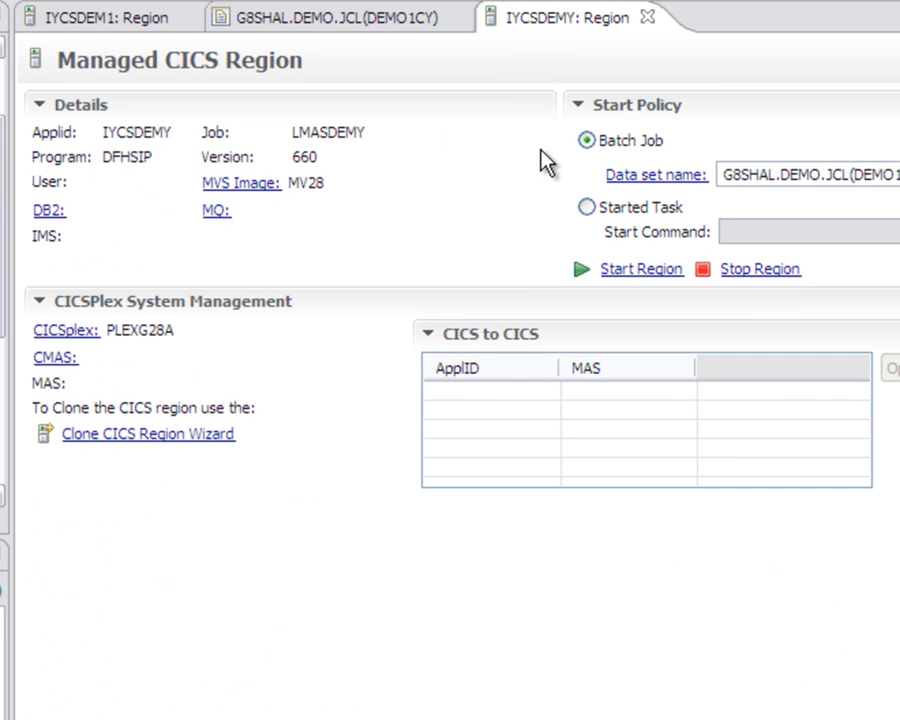
Step: Look through the new region's JCL in G8SHAL.DEMO.JCL(DEMO1CY) and close it
click(343, 30)
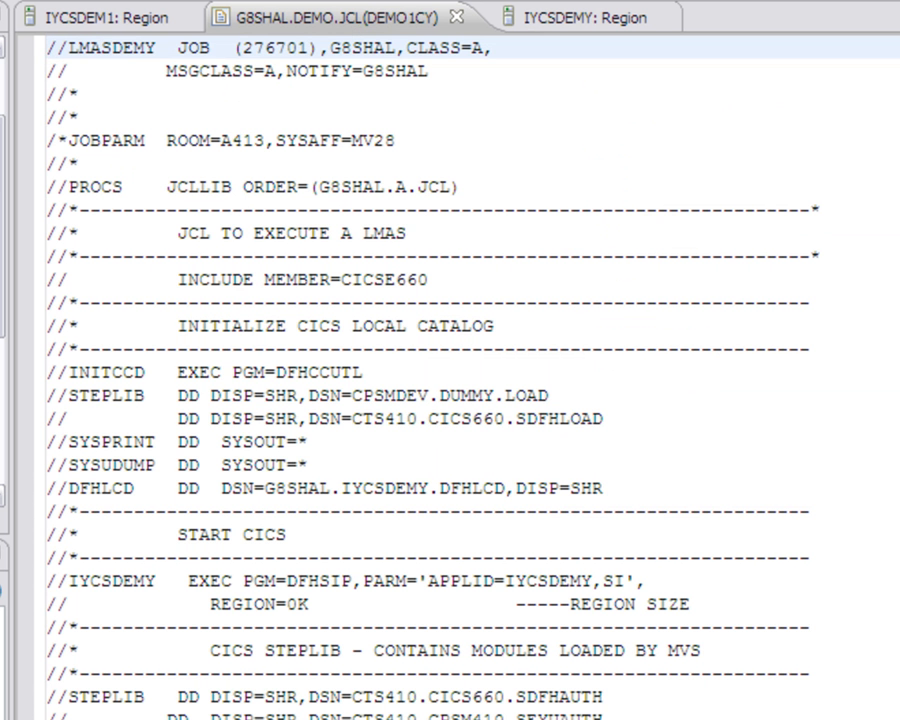
scroll(450, 380, down, 20)
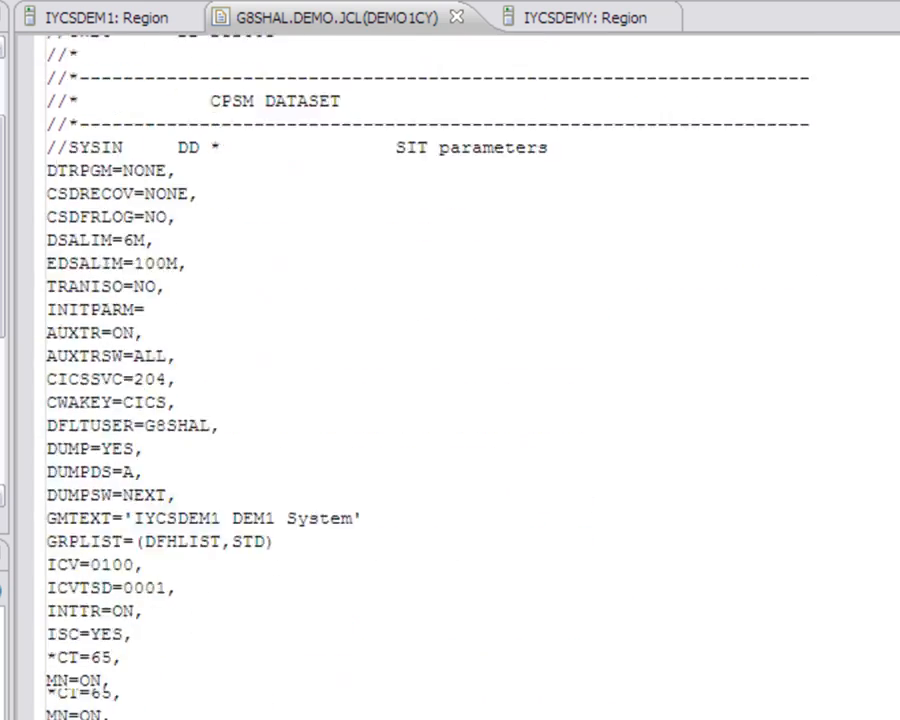
scroll(450, 380, up, 20)
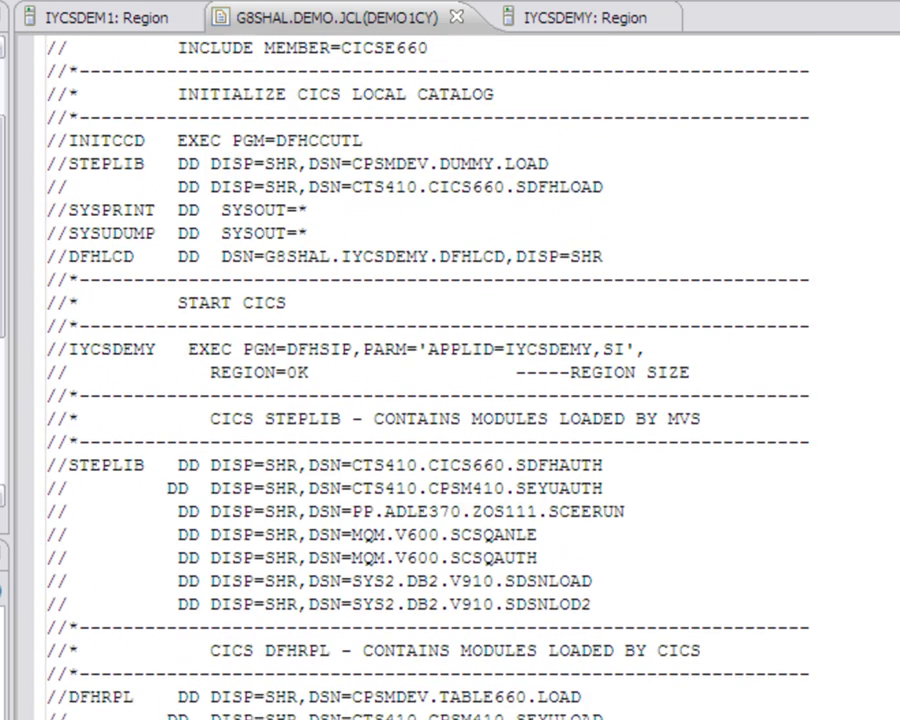
click(457, 16)
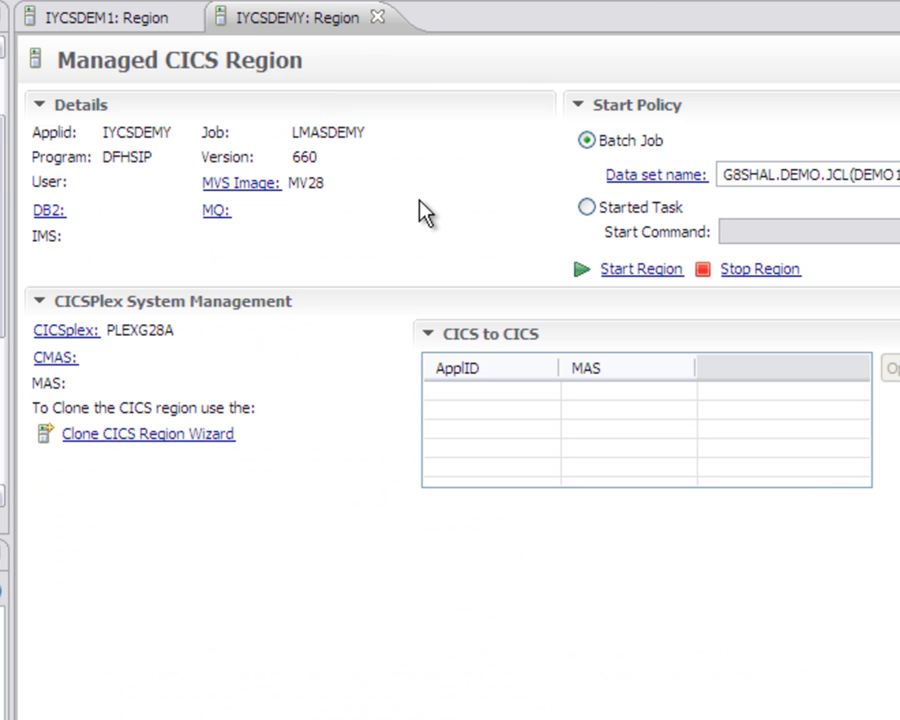
Step: Start region IYCSDEMY as a batch job using the JCL in G8SHAL.DEMO.JCL(DEMO1CY)
click(641, 270)
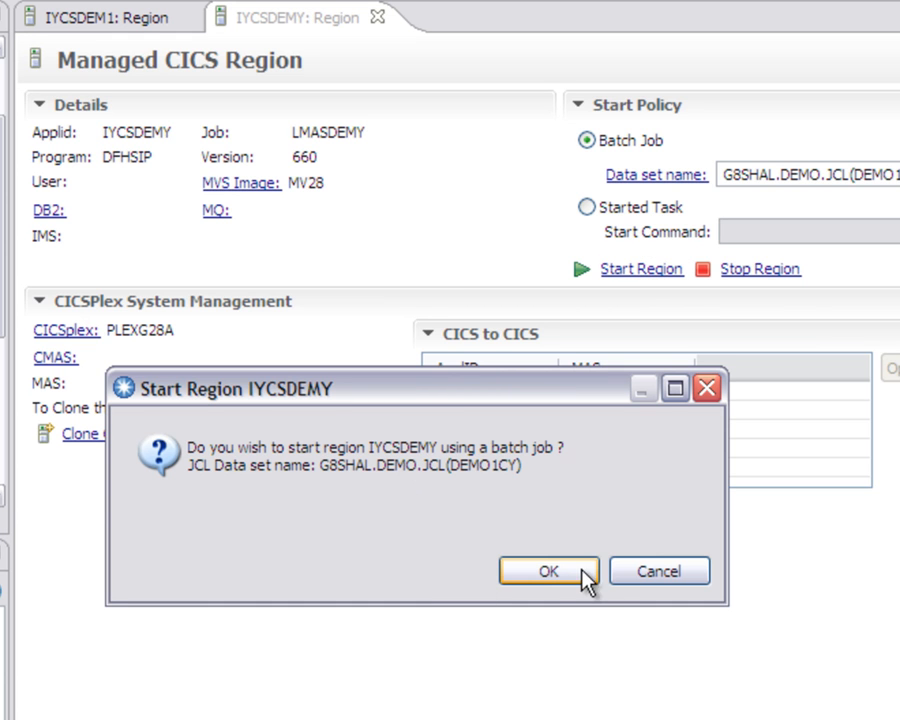
click(545, 576)
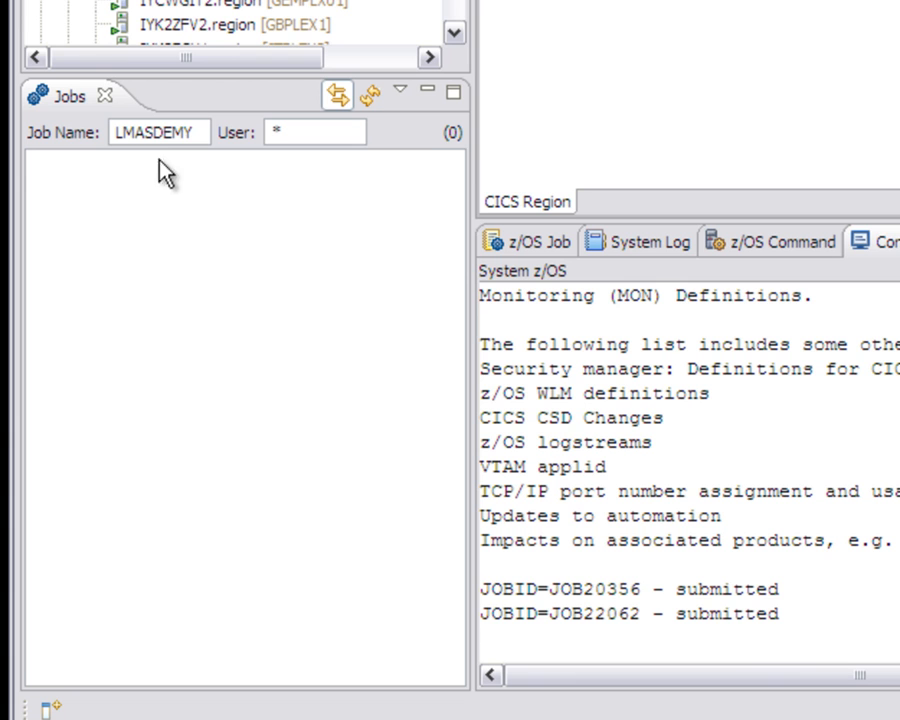
Step: Refresh the list of jobs named LMASDEMY and display the started region's job output
click(372, 95)
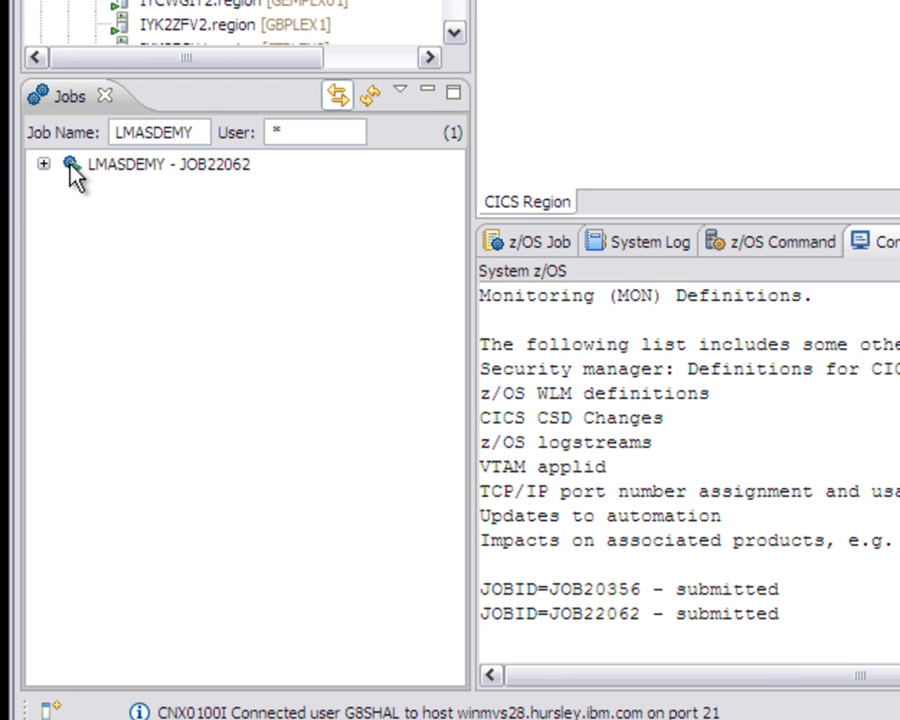
click(168, 164)
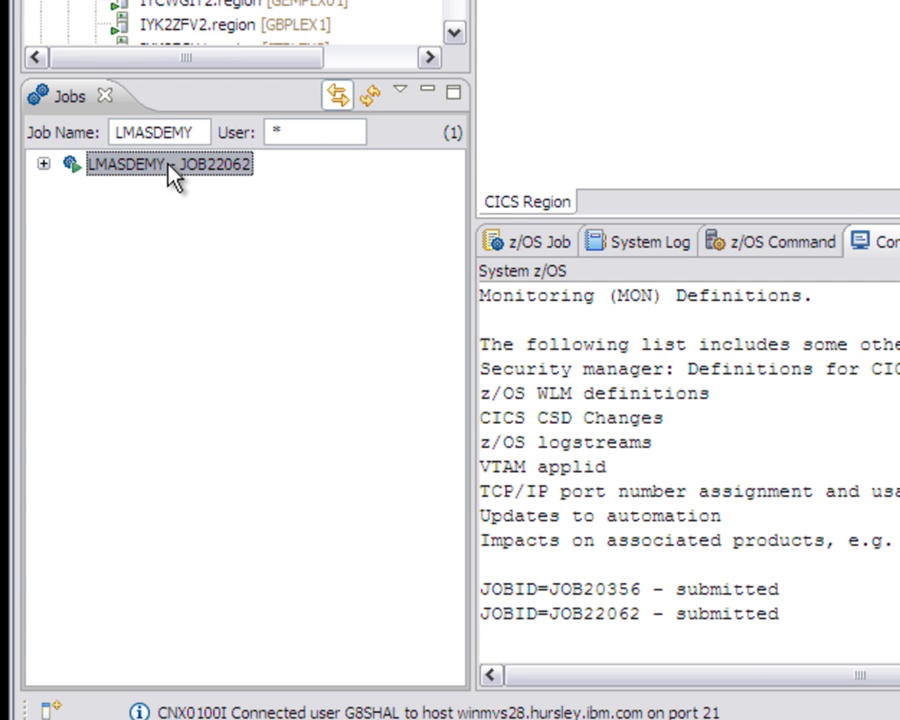
click(538, 244)
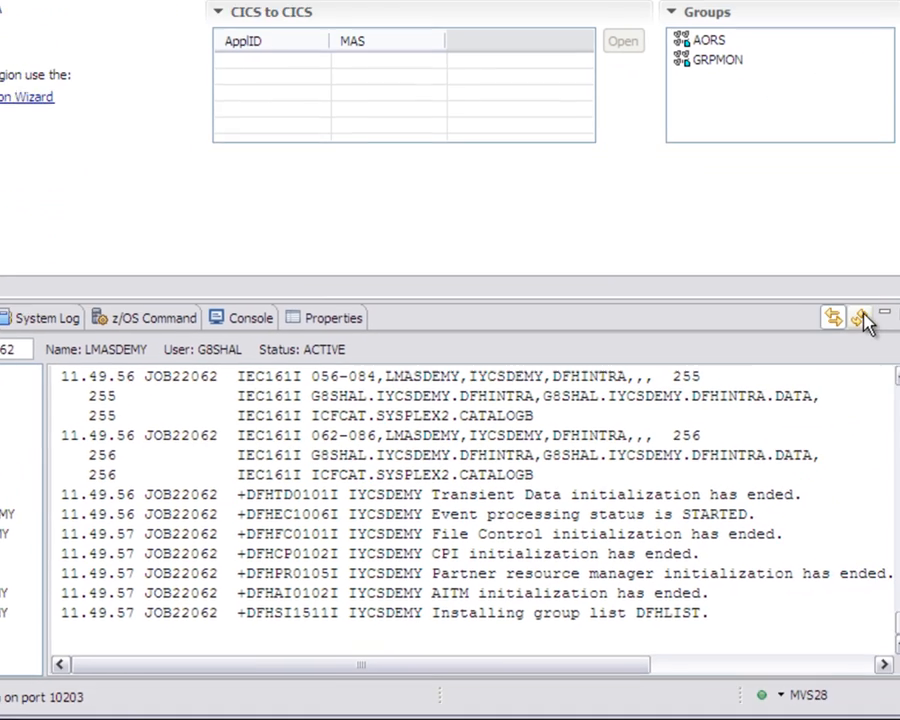
Step: Examine the latest messages in the job's JESMSGLG output to check IYCSDEMY's startup and its connection to the CICSplex
click(863, 318)
click(863, 318)
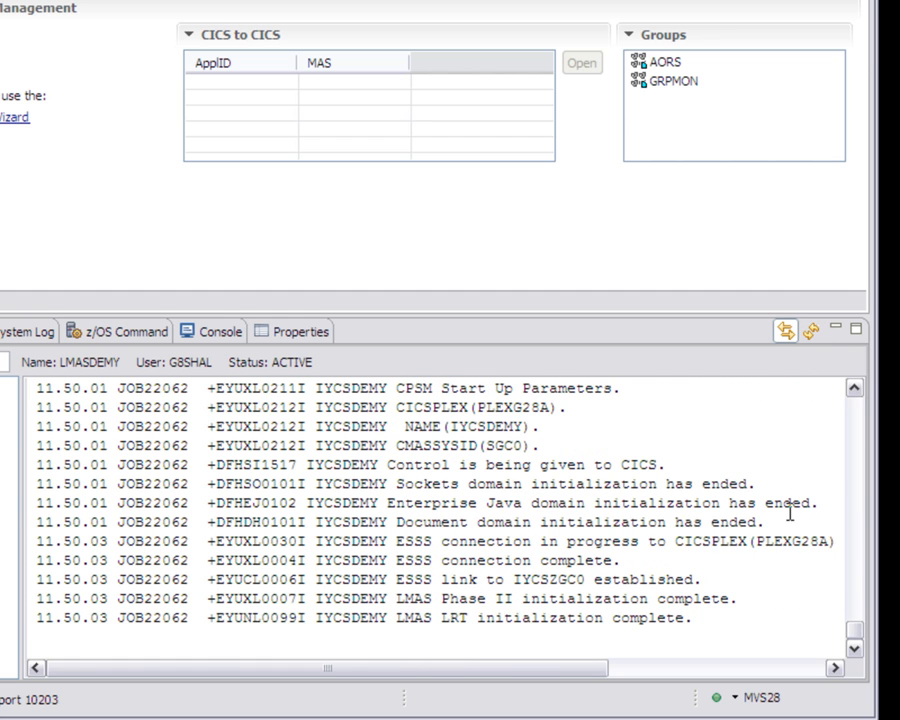
drag(735, 619, 405, 517)
click(667, 464)
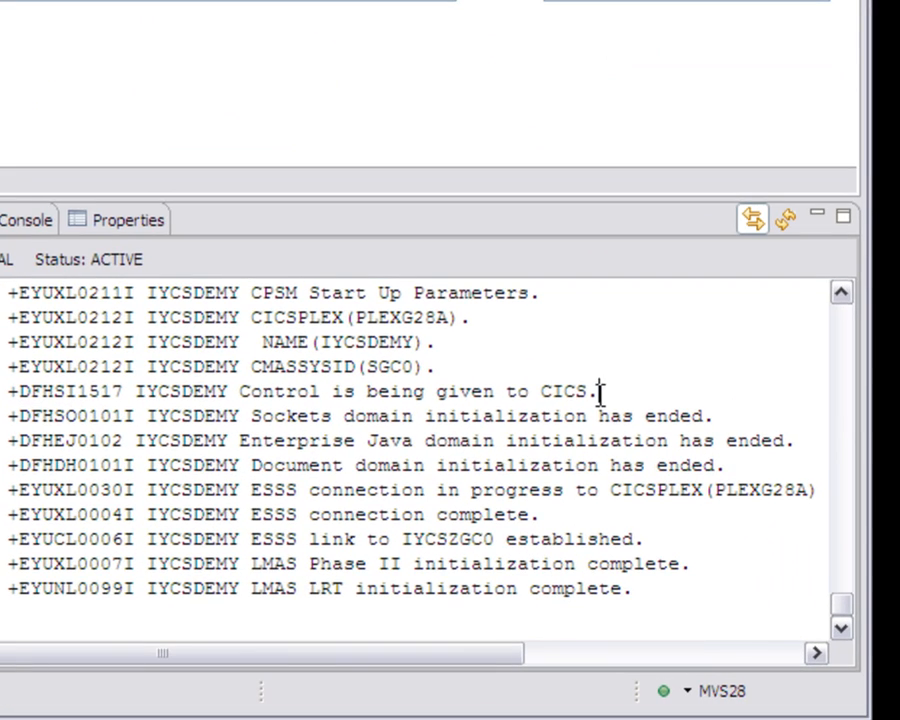